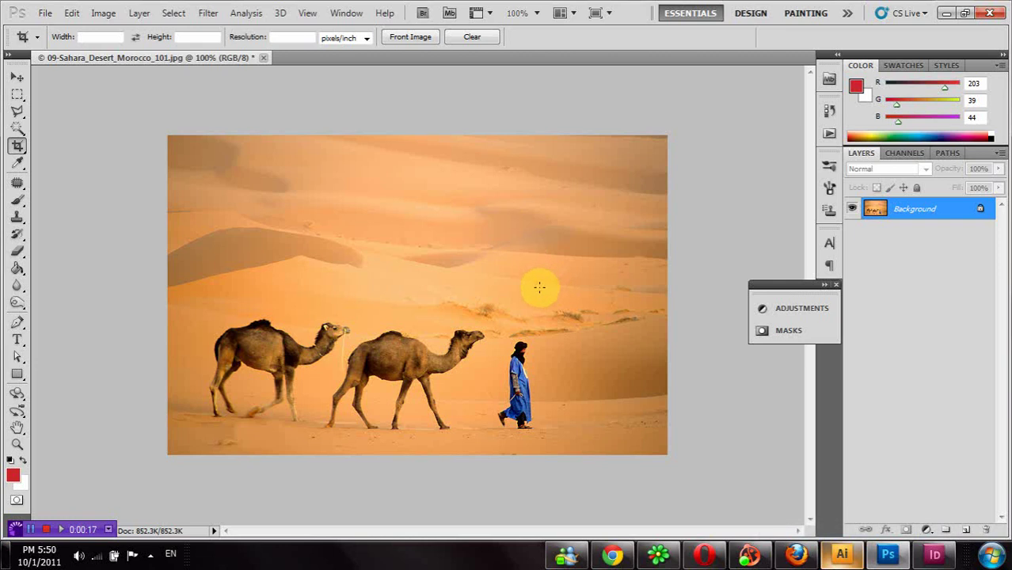
Step: Convert the locked Background into an editable layer named Layer 0 and activate the Patch Tool
double_click(982, 210)
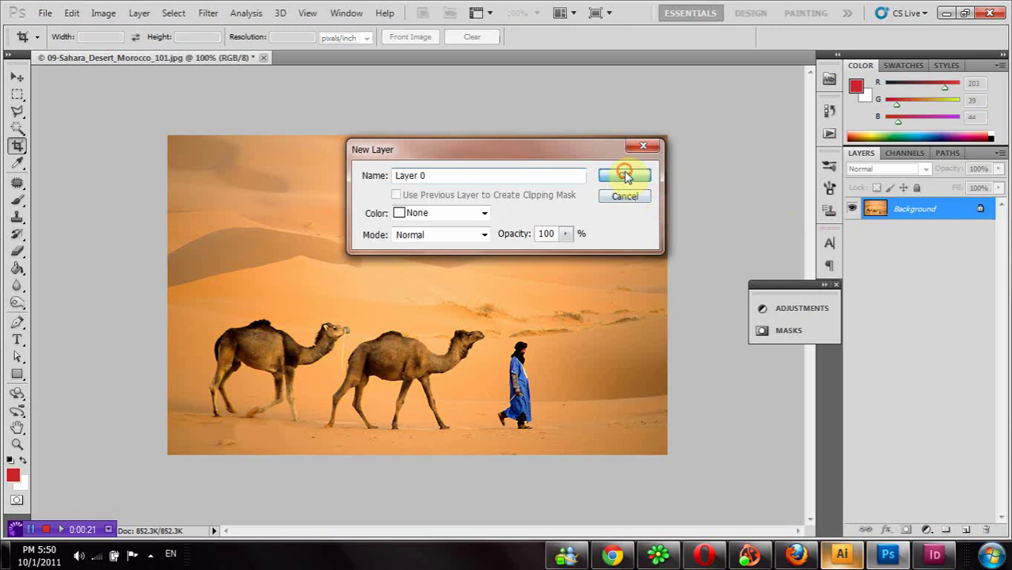
click(626, 176)
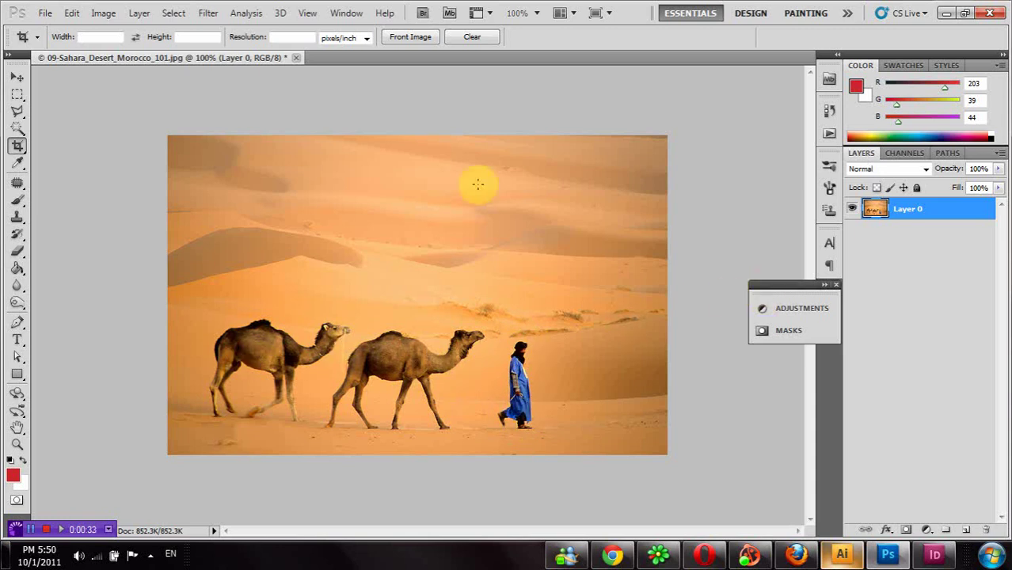
click(19, 184)
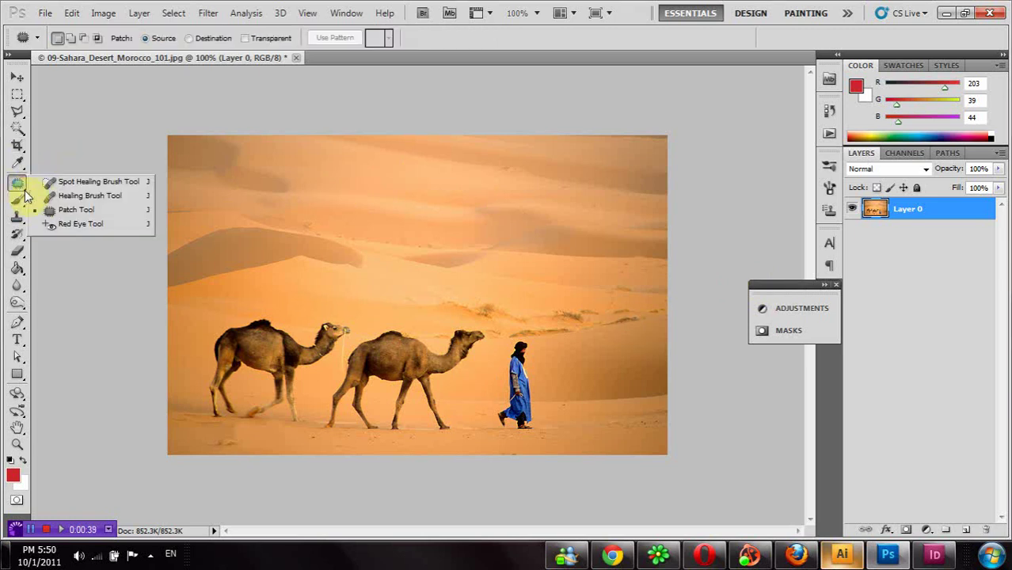
click(67, 212)
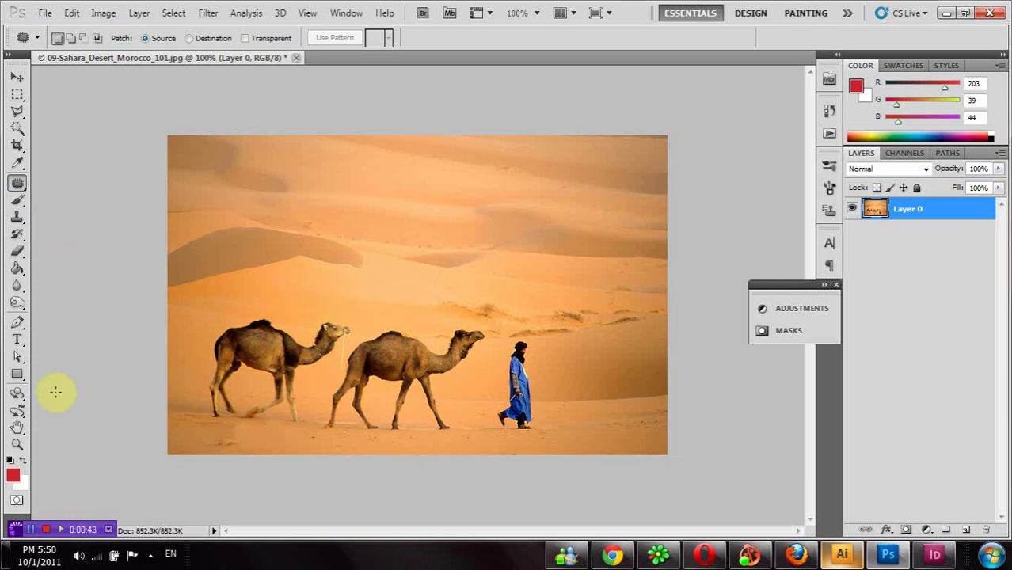
Step: Patch the man in blue out of the photo using the clean sand just to his right, and clear the selection
click(17, 444)
drag(445, 313, 585, 459)
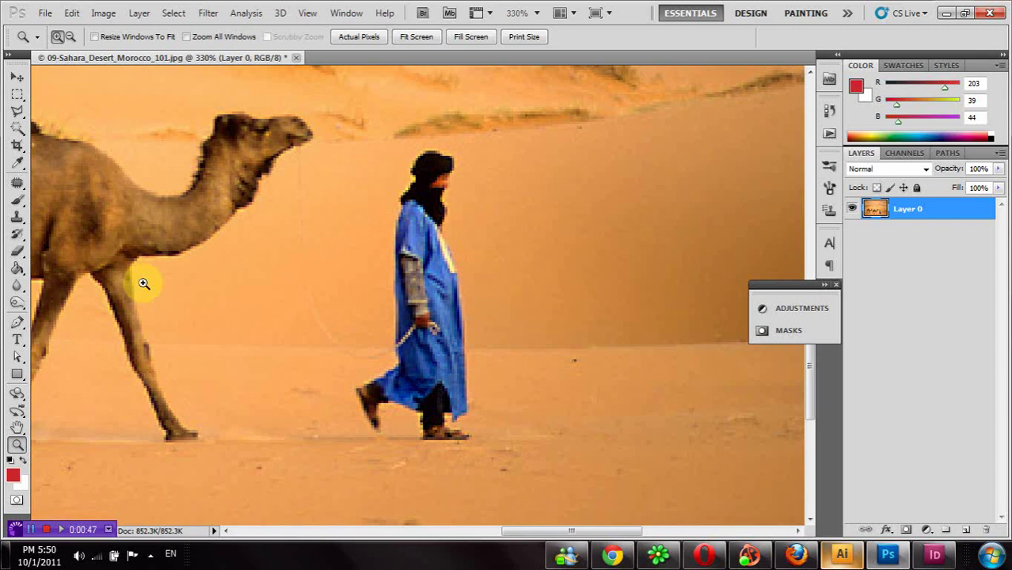
click(17, 184)
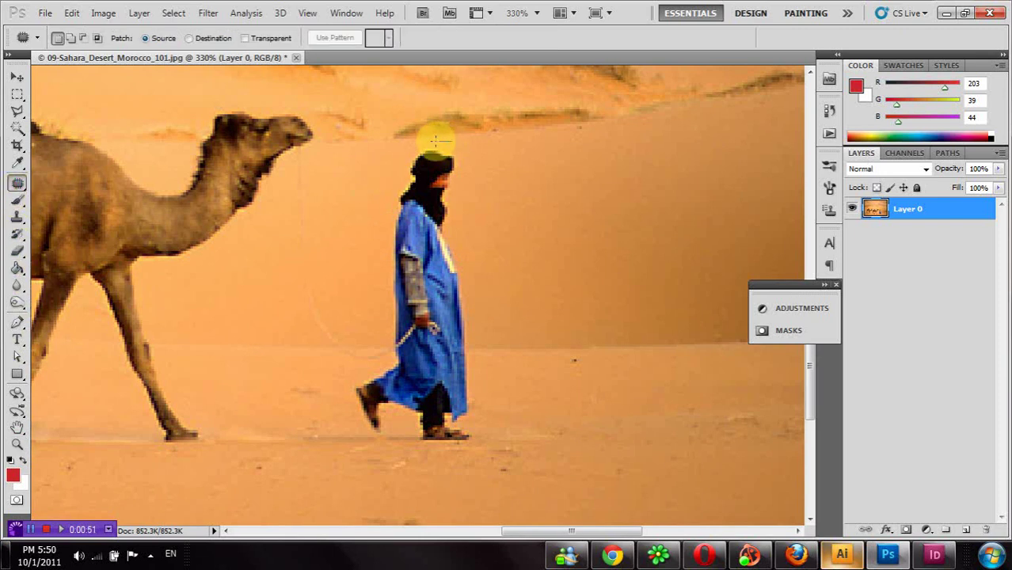
mouse_move(435, 141)
mouse_down()
mouse_move(391, 166)
mouse_move(374, 246)
mouse_move(382, 326)
mouse_move(351, 390)
mouse_move(361, 435)
mouse_move(377, 449)
mouse_move(465, 457)
mouse_move(488, 439)
mouse_move(489, 239)
mouse_move(445, 152)
mouse_up()
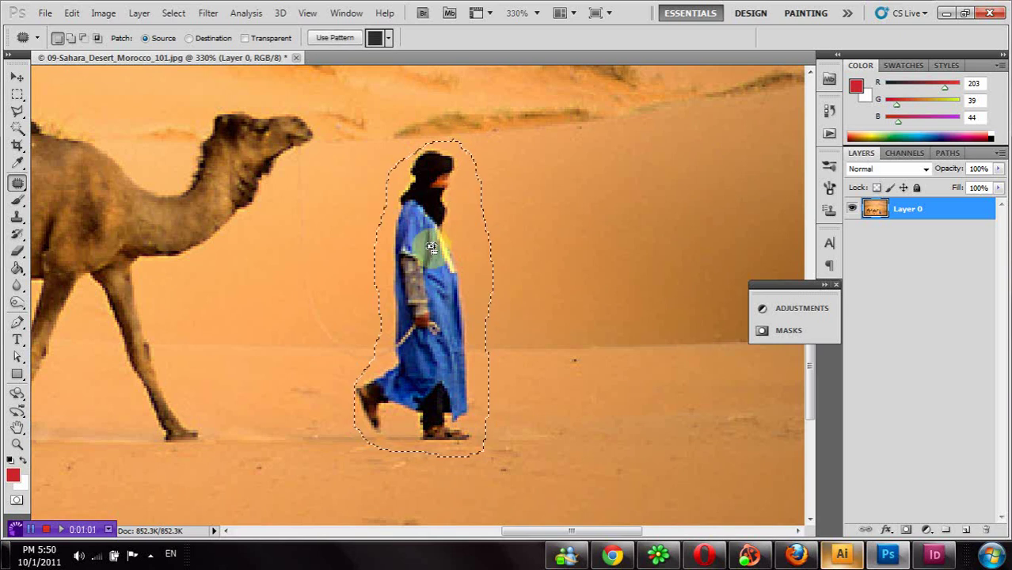
drag(431, 264, 597, 264)
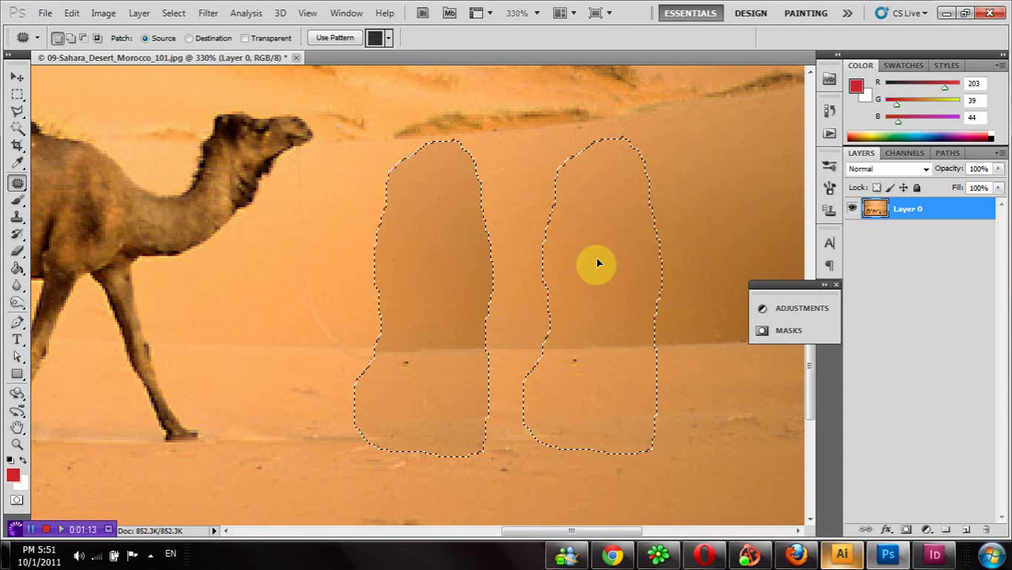
drag(597, 261, 596, 259)
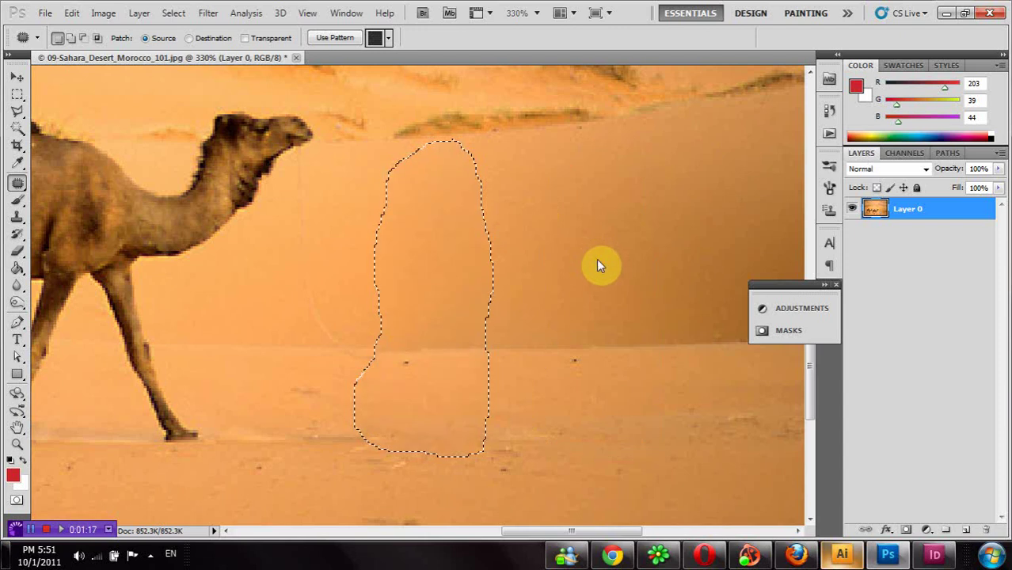
right_click(597, 261)
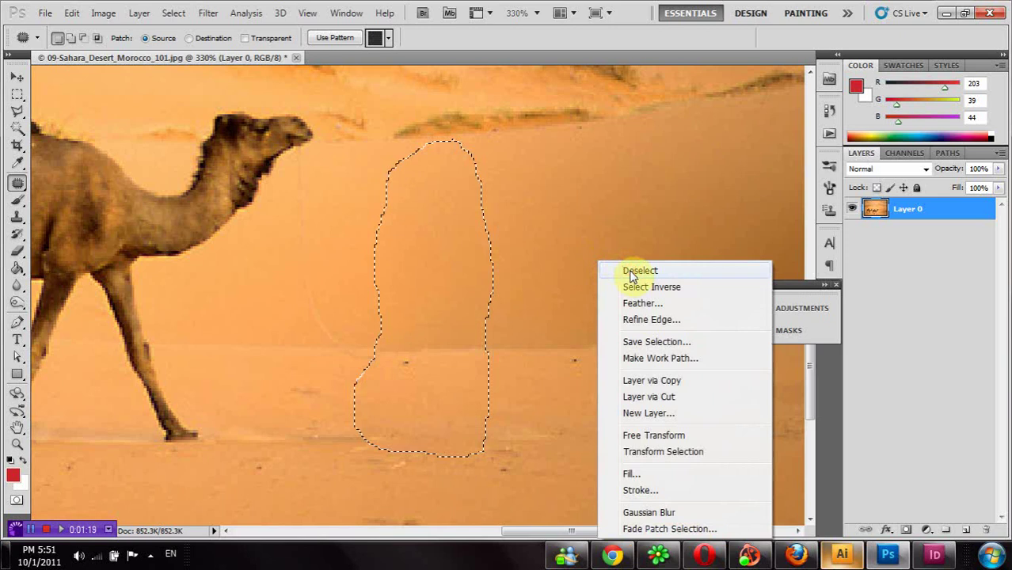
click(633, 272)
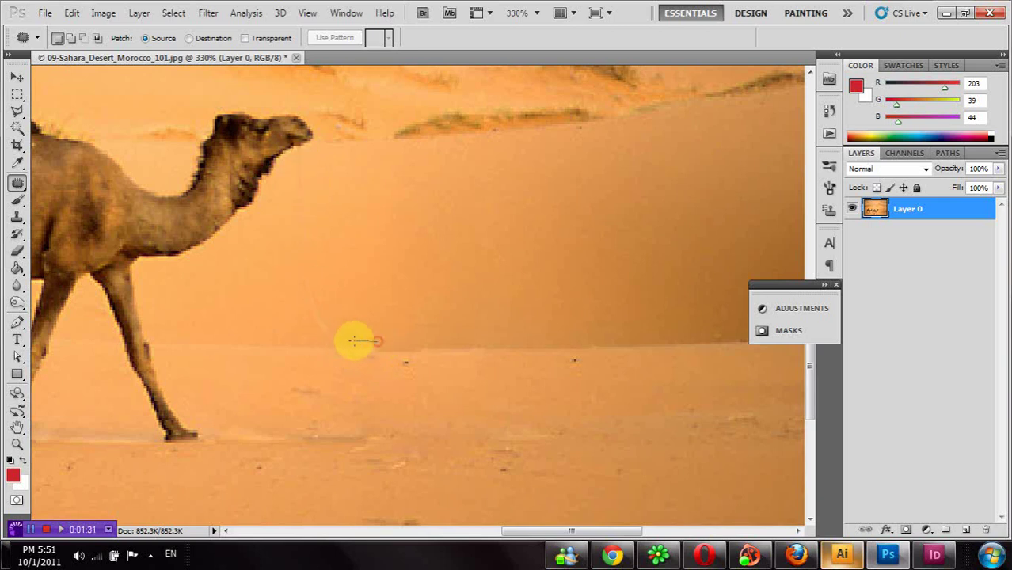
Step: Patch out the faint rope remnants in the sand in front of the leading camel with nearby clean sand, and deselect
mouse_move(323, 342)
mouse_down()
mouse_move(338, 369)
mouse_move(395, 364)
mouse_move(378, 342)
mouse_up()
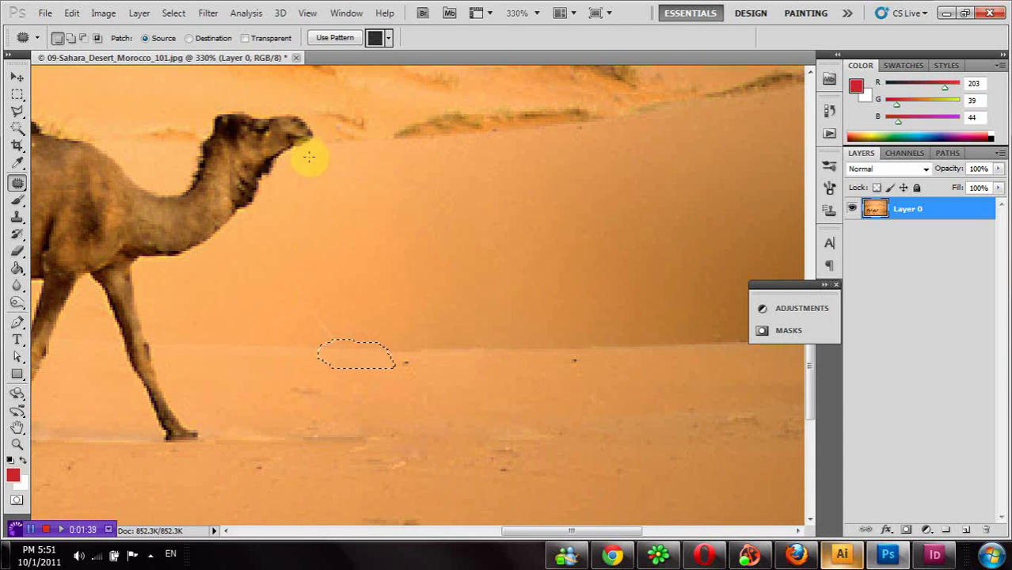
mouse_move(293, 167)
mouse_down()
mouse_move(284, 243)
mouse_move(298, 322)
mouse_move(344, 340)
mouse_move(341, 246)
mouse_move(307, 151)
mouse_up()
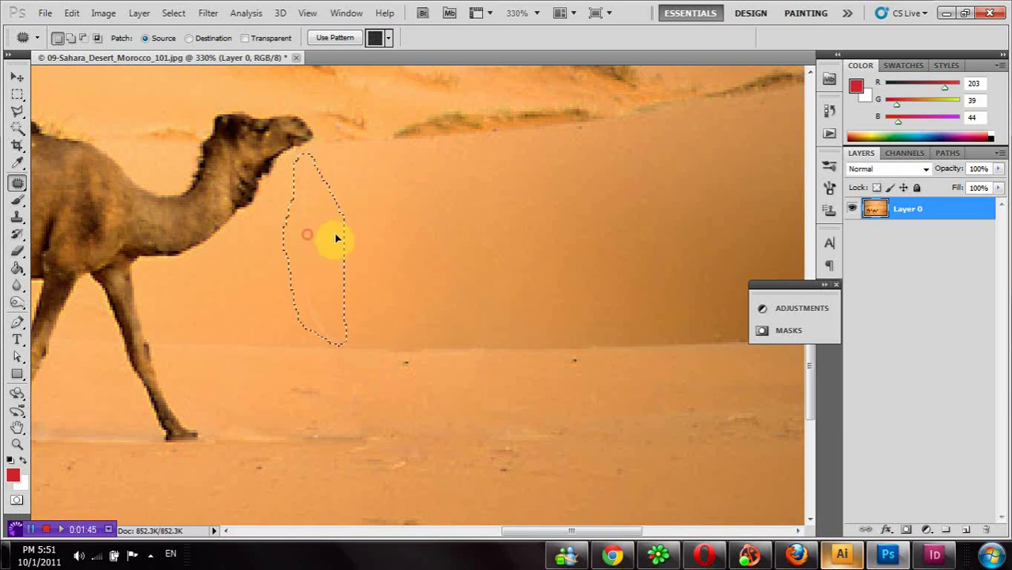
drag(334, 235, 422, 232)
right_click(422, 236)
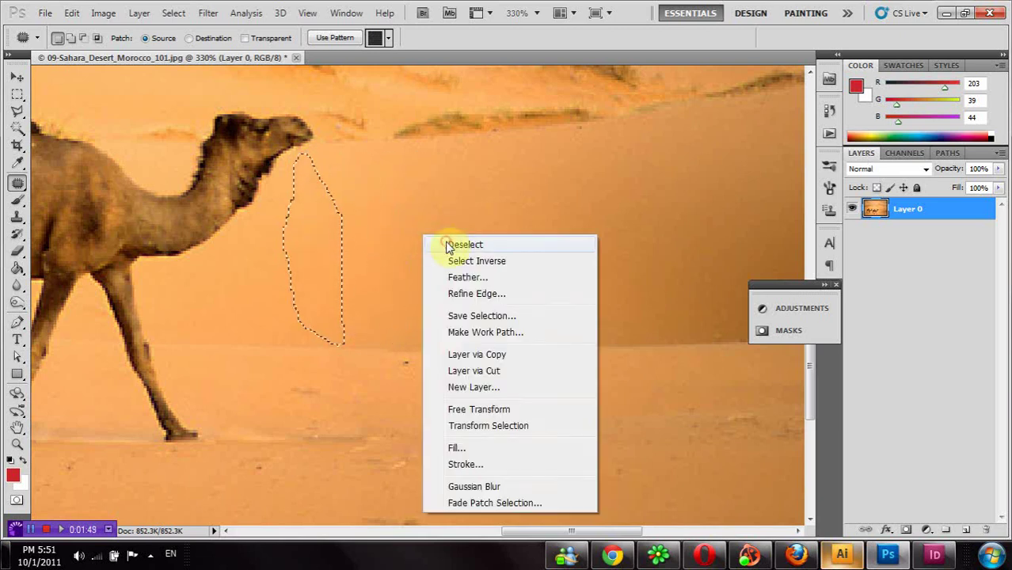
click(444, 243)
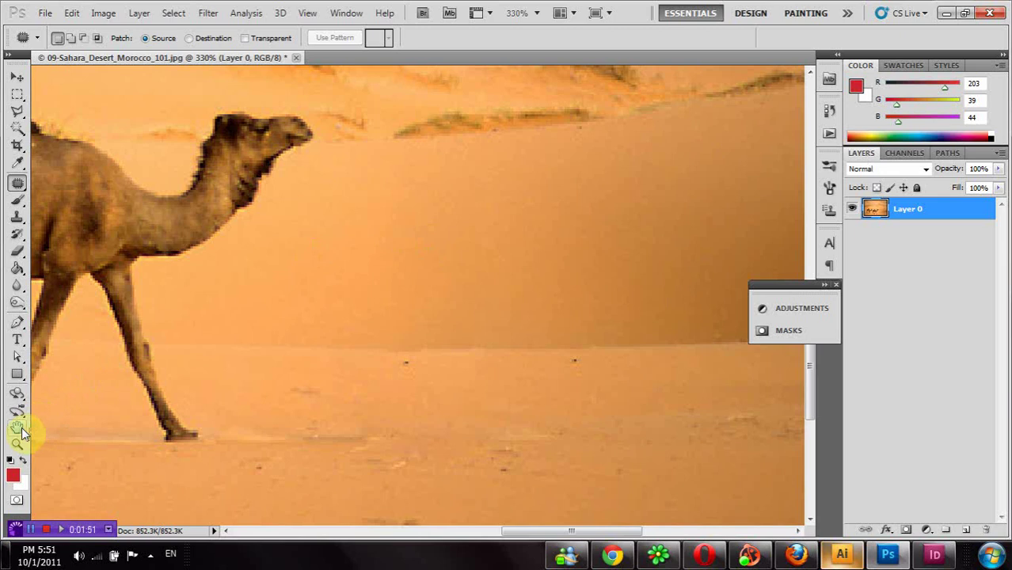
Step: Patch out the rope hanging from the rear camel's muzzle using the plain sand below its neck, and deselect
double_click(19, 429)
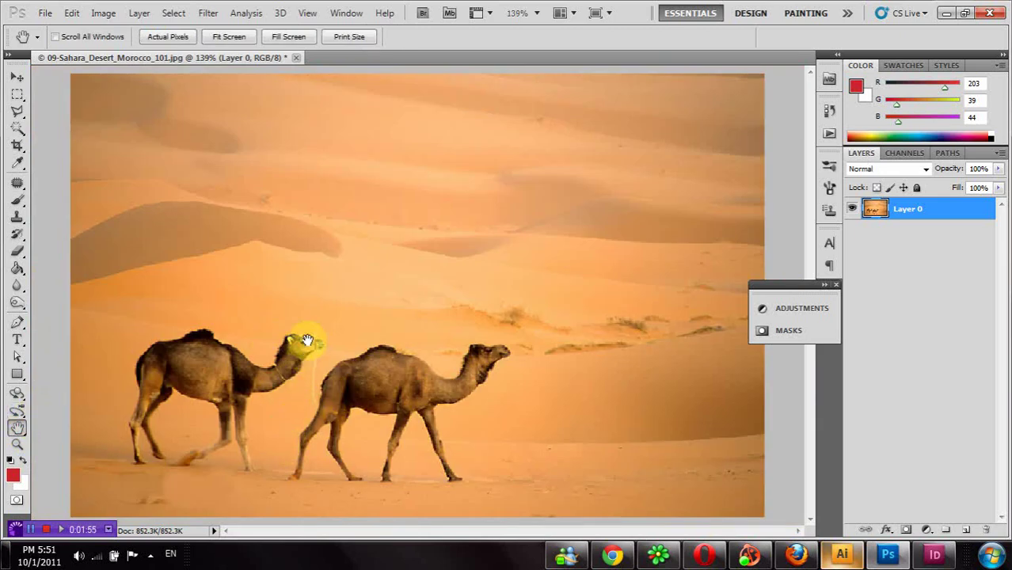
click(17, 444)
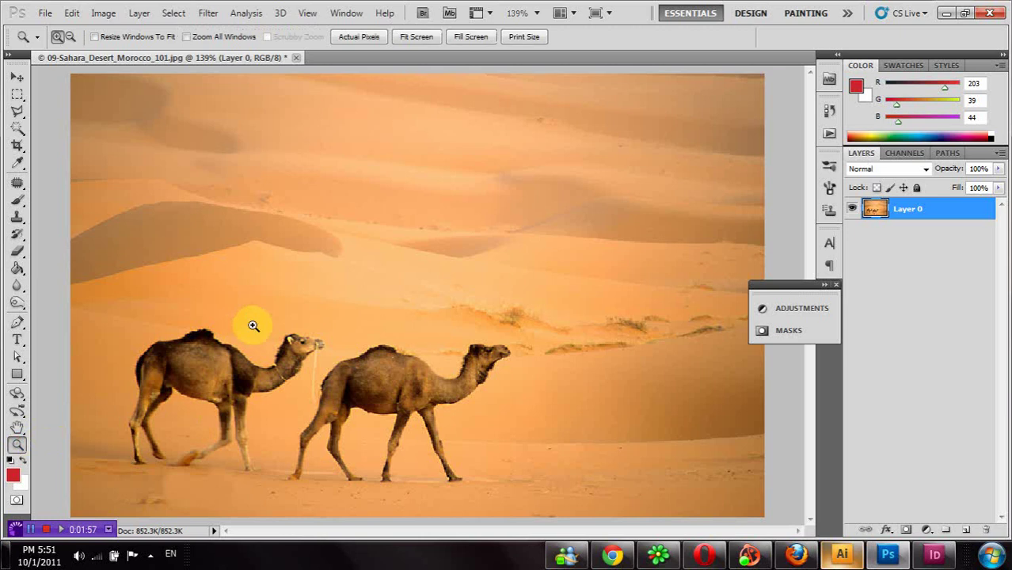
drag(255, 323, 374, 421)
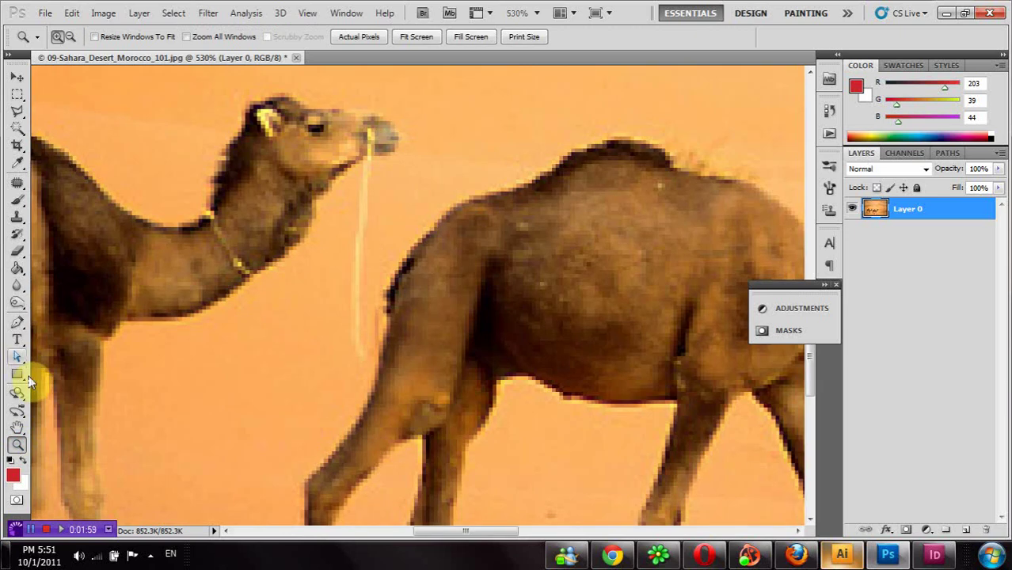
click(17, 184)
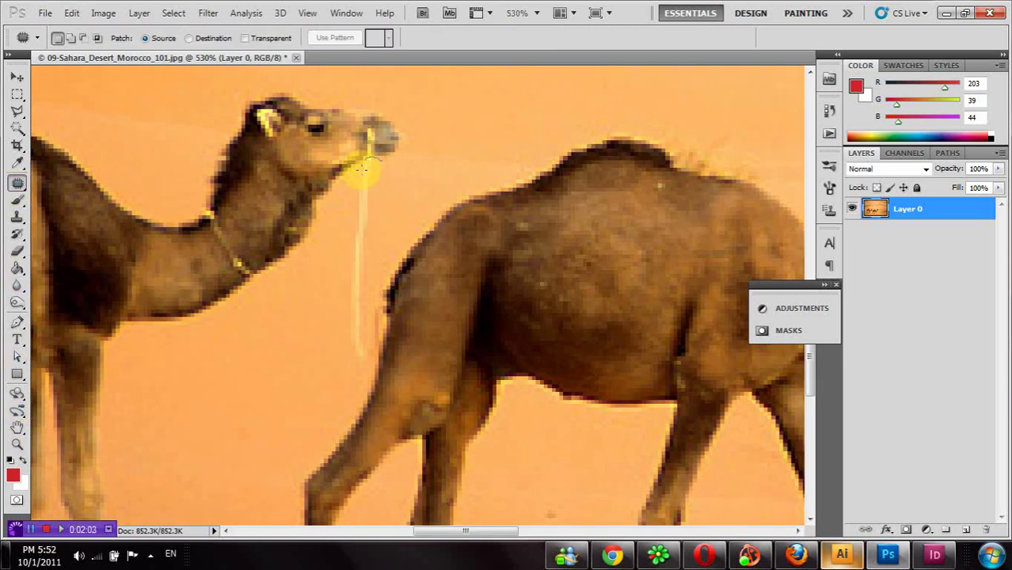
mouse_move(367, 166)
mouse_down()
mouse_move(330, 324)
mouse_move(335, 355)
mouse_move(359, 381)
mouse_move(369, 357)
mouse_move(367, 290)
mouse_move(393, 192)
mouse_move(380, 162)
mouse_move(347, 261)
mouse_move(311, 323)
mouse_move(263, 350)
mouse_up()
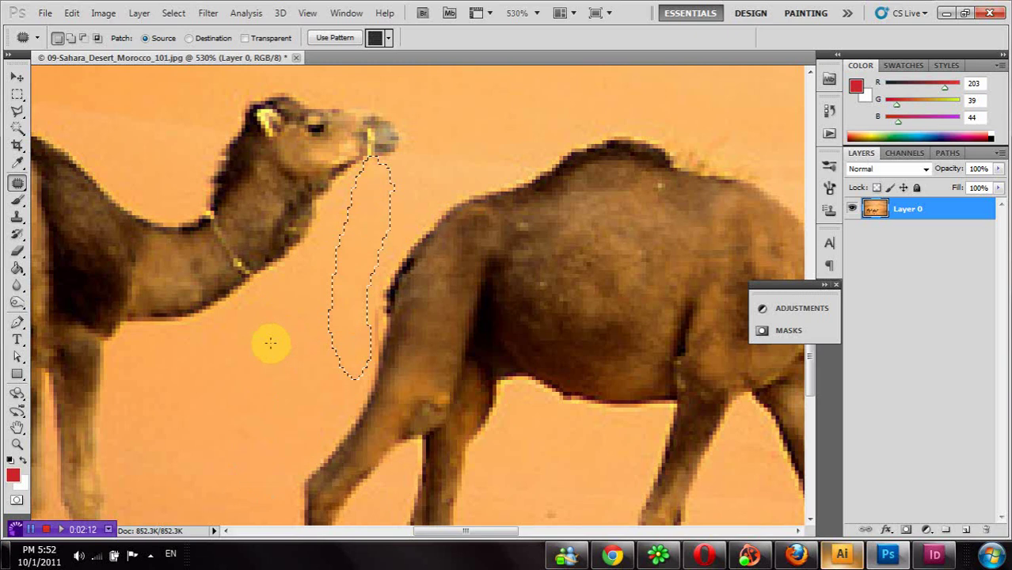
right_click(489, 144)
click(498, 152)
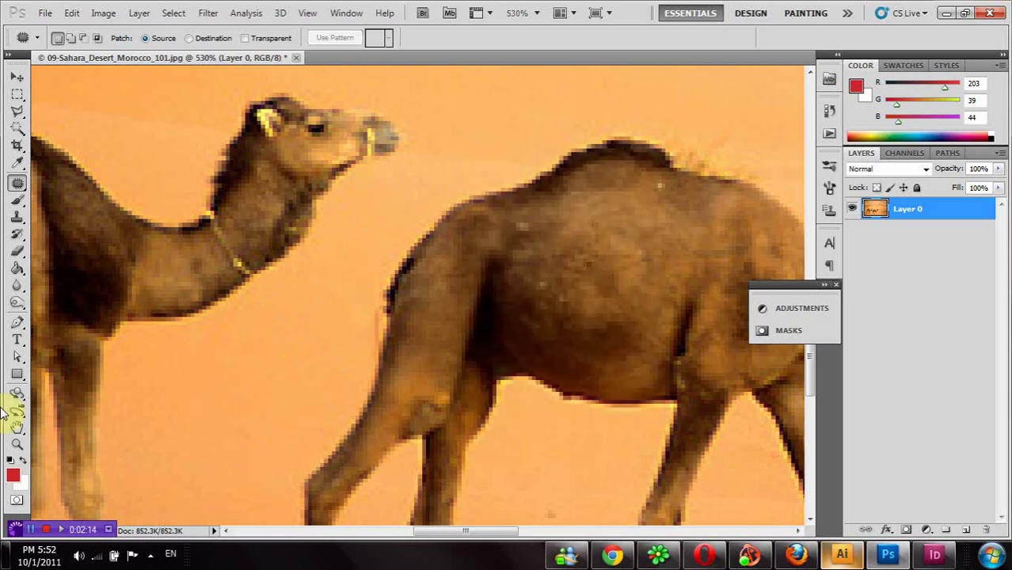
Step: Duplicate Layer 0 and move the copy horizontally to the right so its camels stand ahead of the originals
double_click(18, 429)
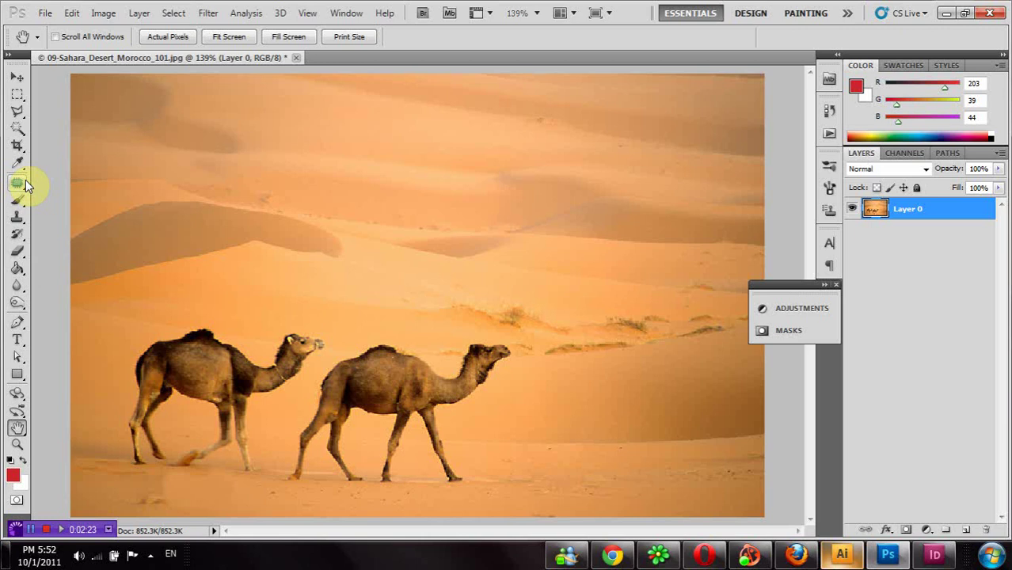
click(19, 445)
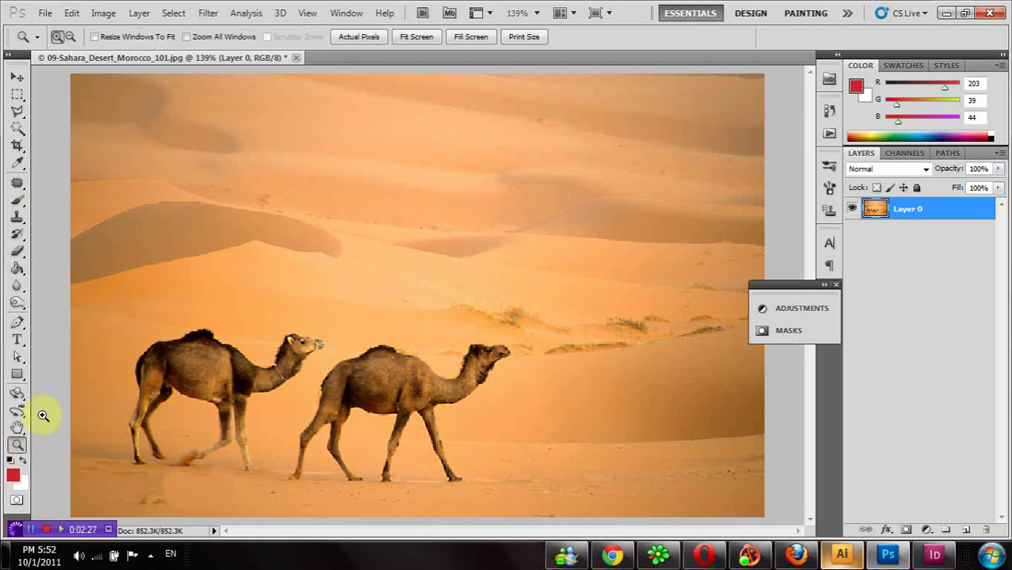
click(16, 78)
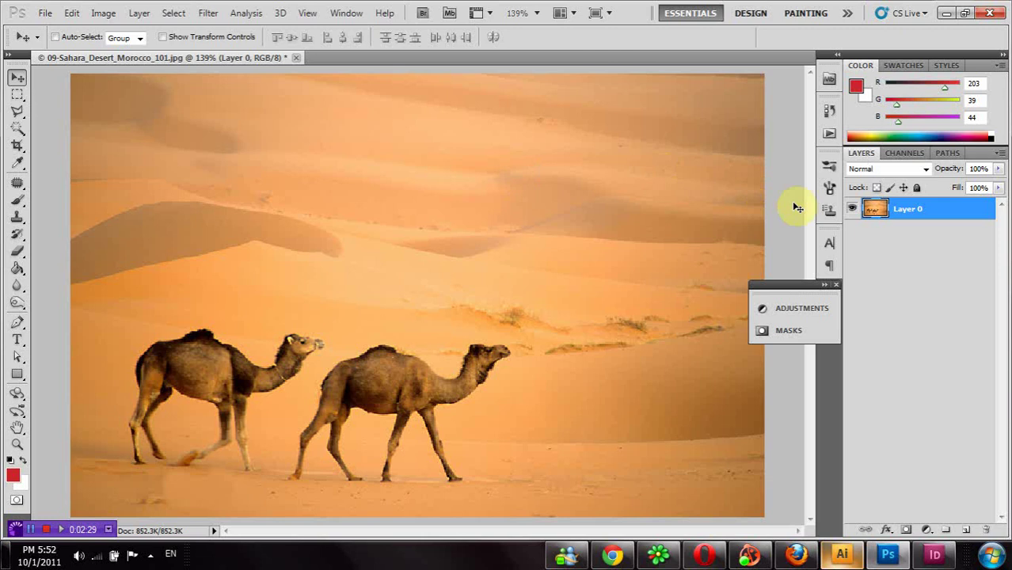
drag(920, 212, 968, 529)
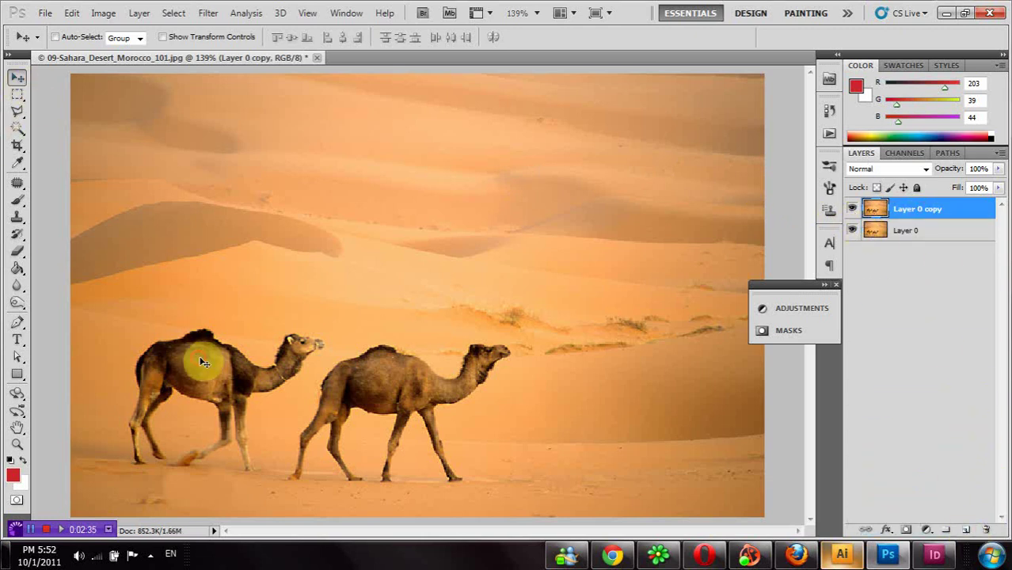
drag(202, 362, 431, 360)
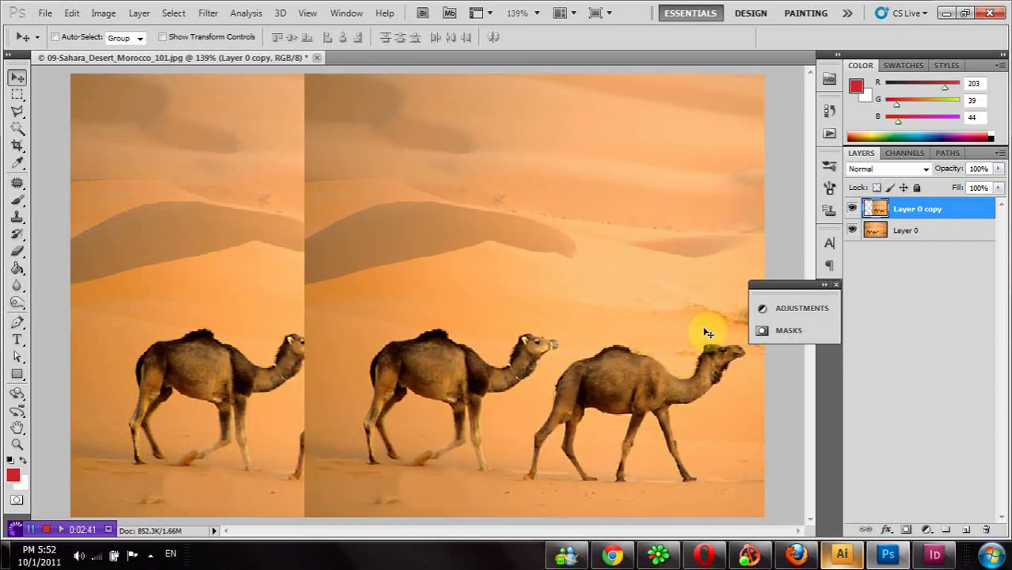
Step: Lower the opacity of Layer 0 copy to 49% and add a layer mask to it
click(1000, 170)
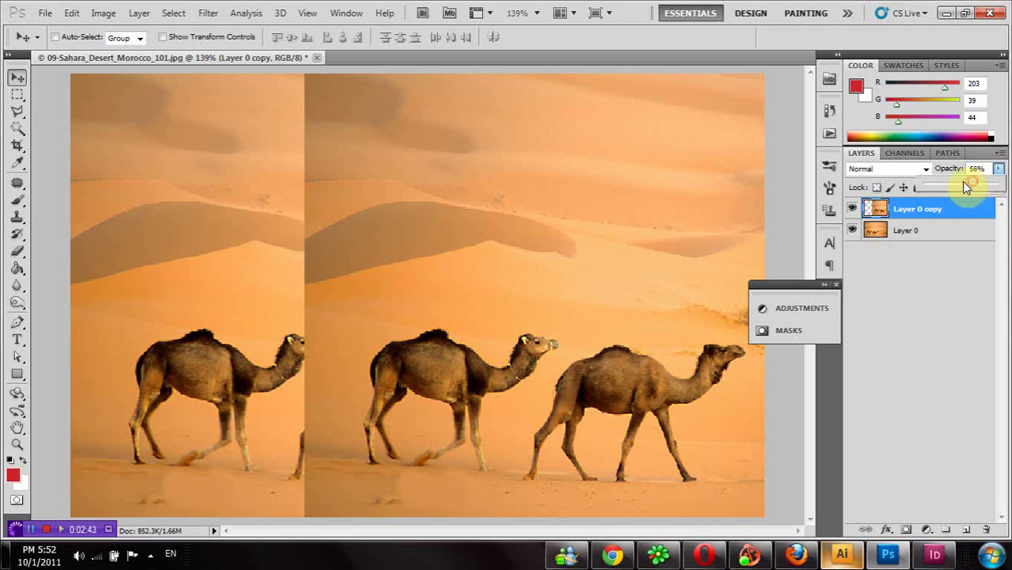
drag(965, 186, 964, 187)
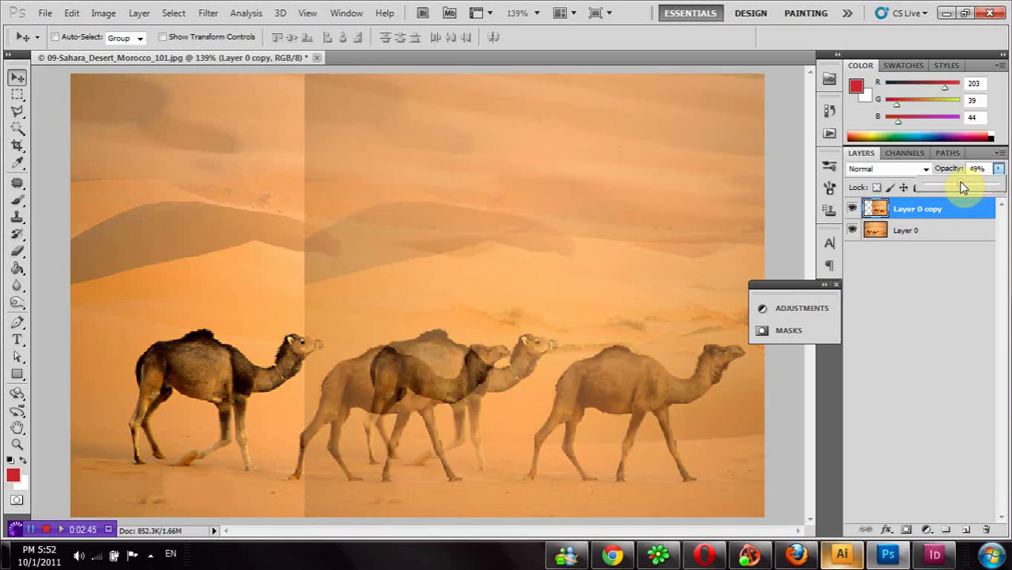
click(905, 531)
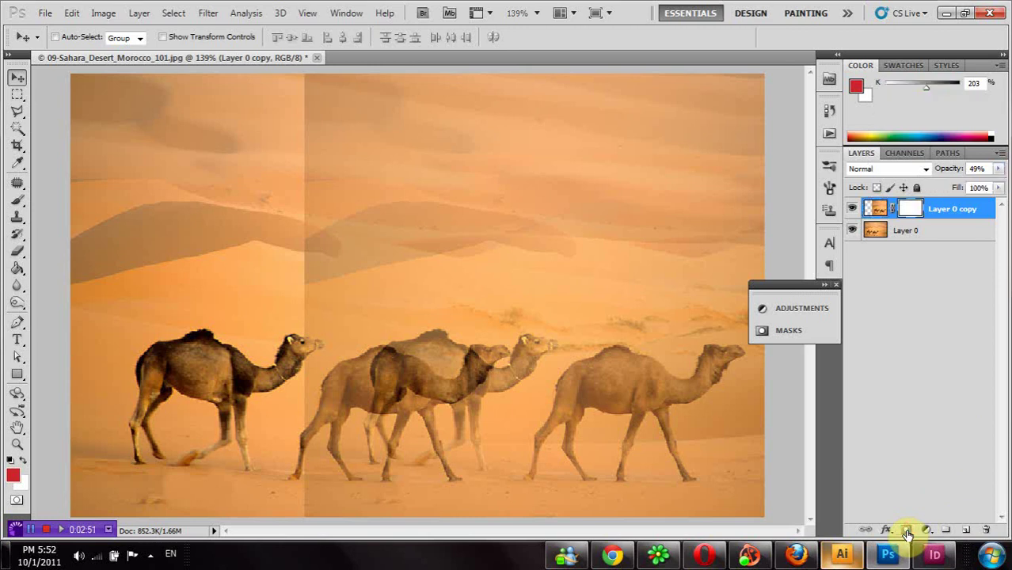
Step: Set up the Brush tool with a black foreground color and a soft 133 px tip at 0% hardness
click(20, 203)
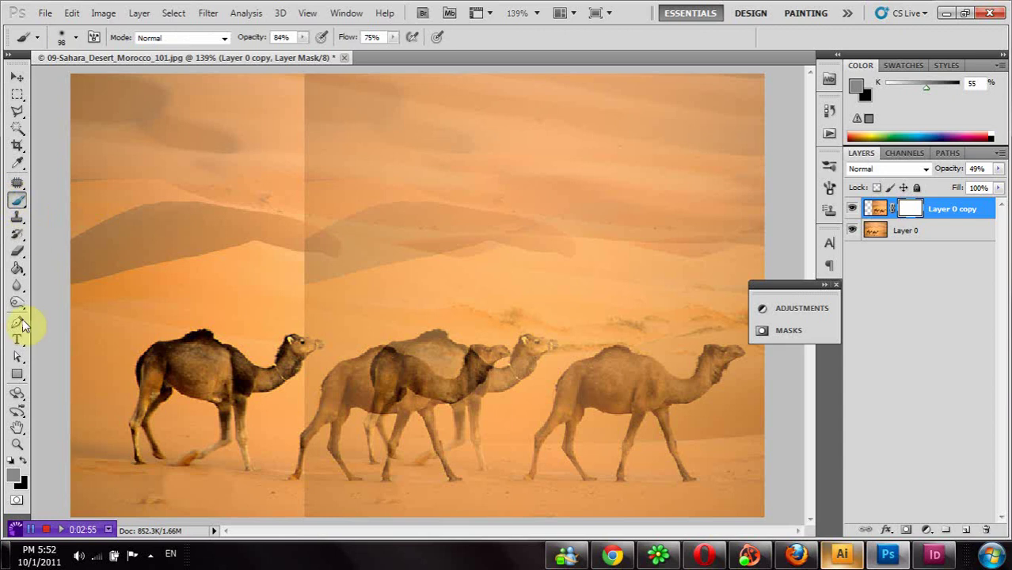
click(13, 477)
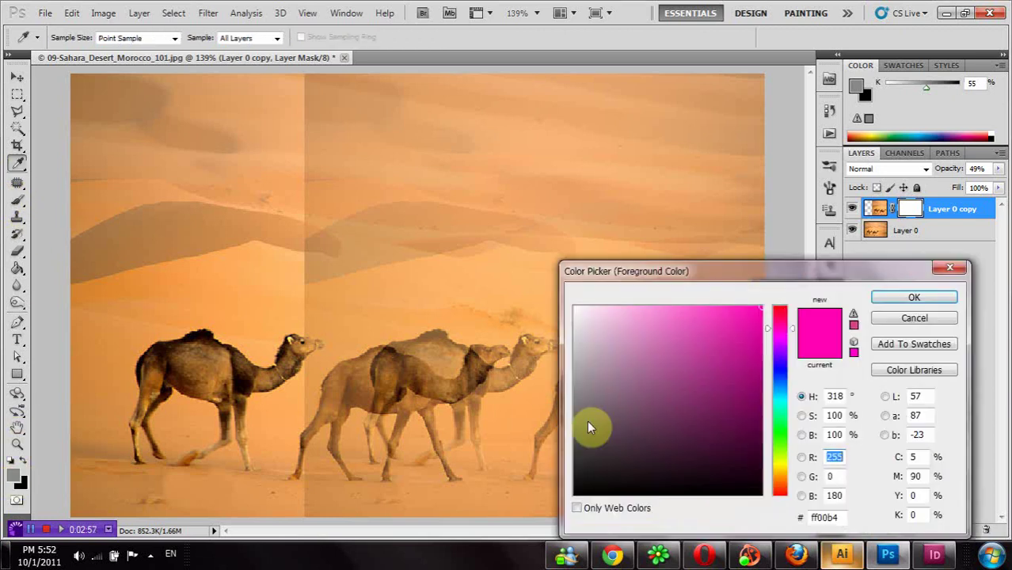
click(595, 495)
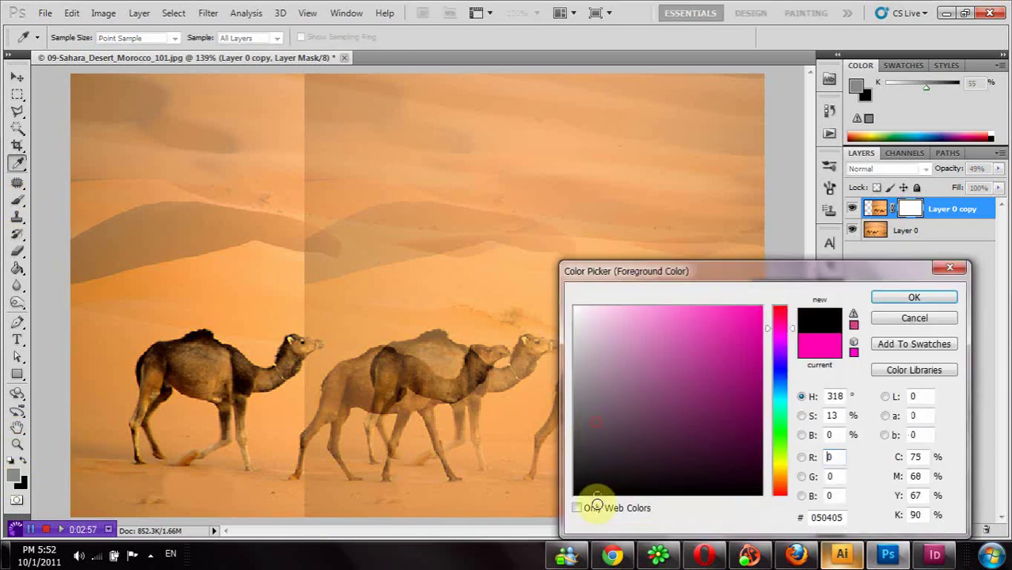
click(903, 299)
right_click(459, 194)
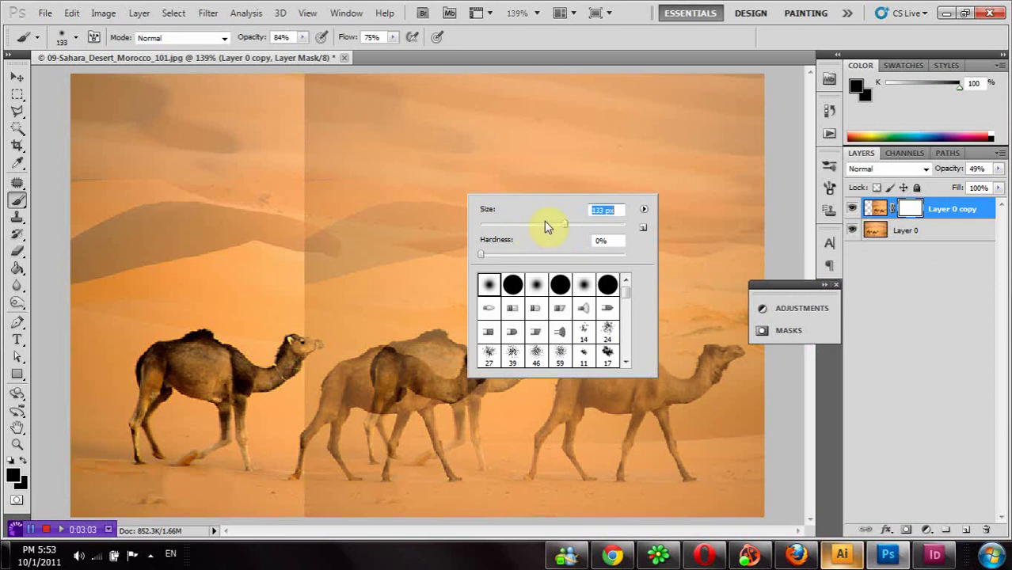
Step: Paint black on Layer 0 copy's mask along the copy's vertical edge seam and over the rear of the overlapping ghost camel
click(909, 209)
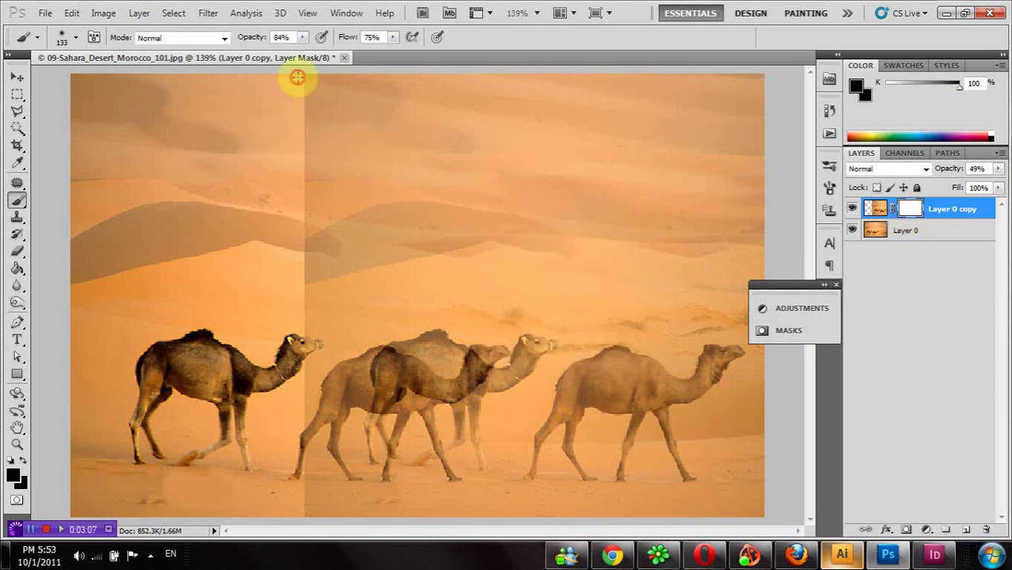
mouse_move(297, 77)
mouse_down()
mouse_move(315, 392)
mouse_move(336, 446)
mouse_move(376, 275)
mouse_up()
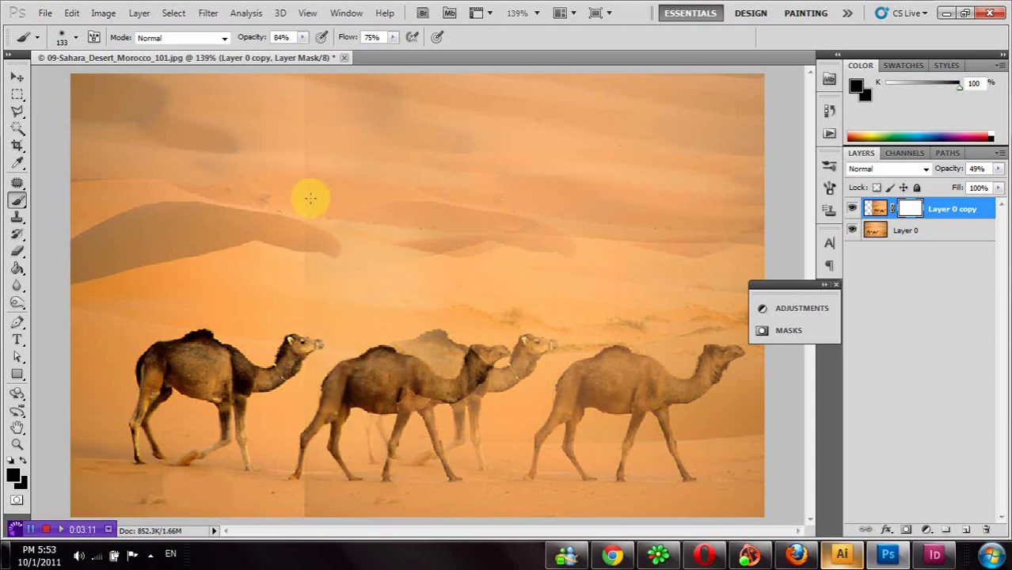
click(302, 86)
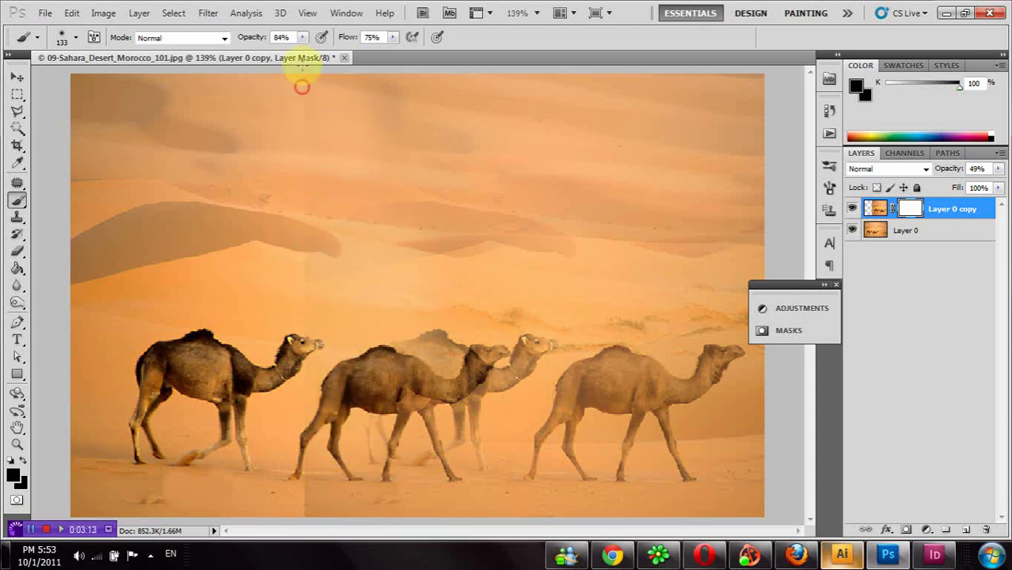
Step: Set the brush opacity and flow to 100% and mask out the ghost camel's body and legs overlapping the middle camel
drag(307, 38, 333, 56)
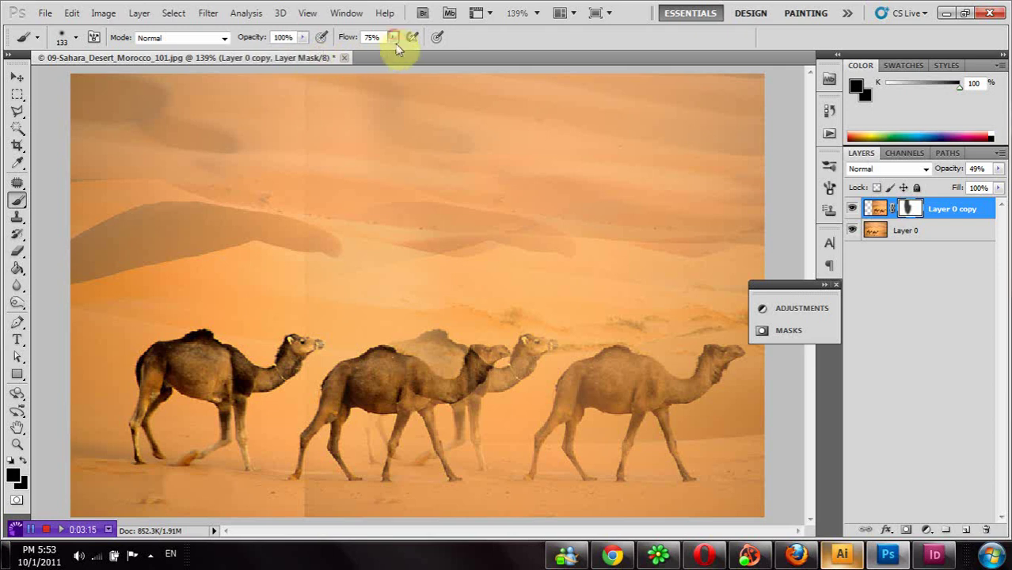
click(393, 37)
drag(401, 53, 440, 68)
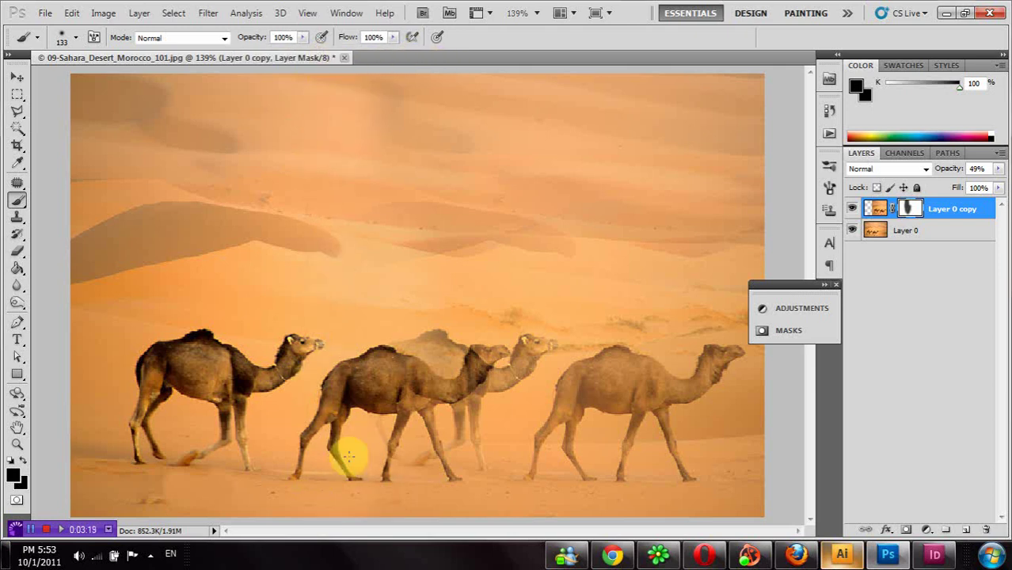
mouse_move(346, 452)
mouse_down()
mouse_move(395, 291)
mouse_move(413, 385)
mouse_move(439, 291)
mouse_move(438, 379)
mouse_move(411, 486)
mouse_move(411, 453)
mouse_up()
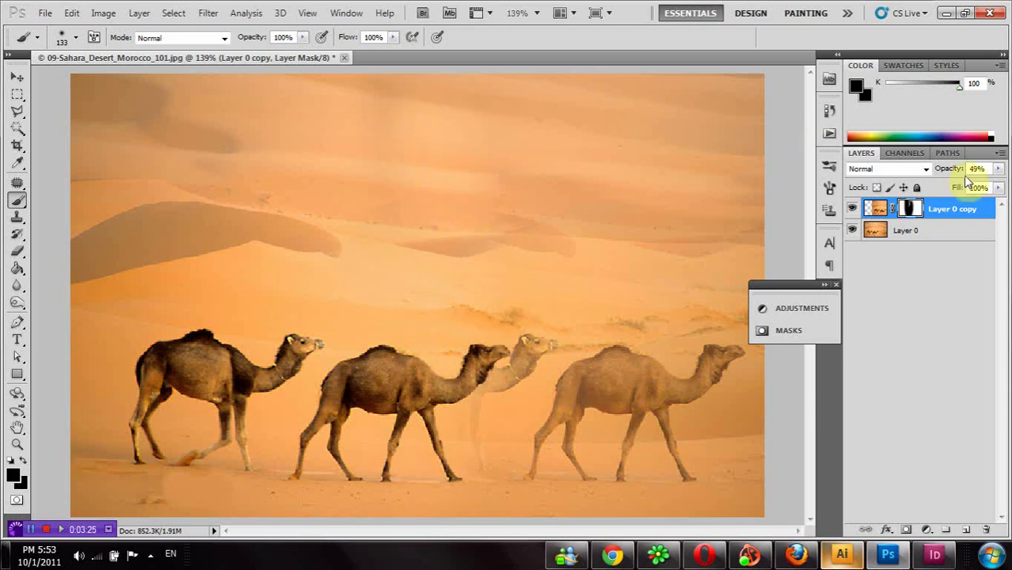
Step: Raise Layer 0 copy's opacity to 100% and mask out the leftover sky smudges and the ghost camel's head, neck and leg beside the middle camel
drag(999, 169, 1009, 186)
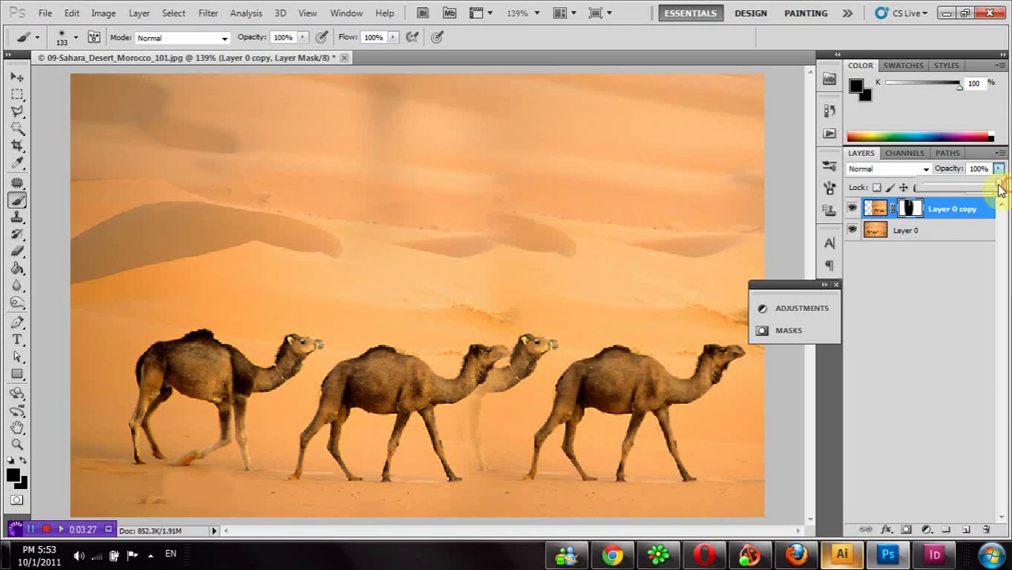
click(429, 159)
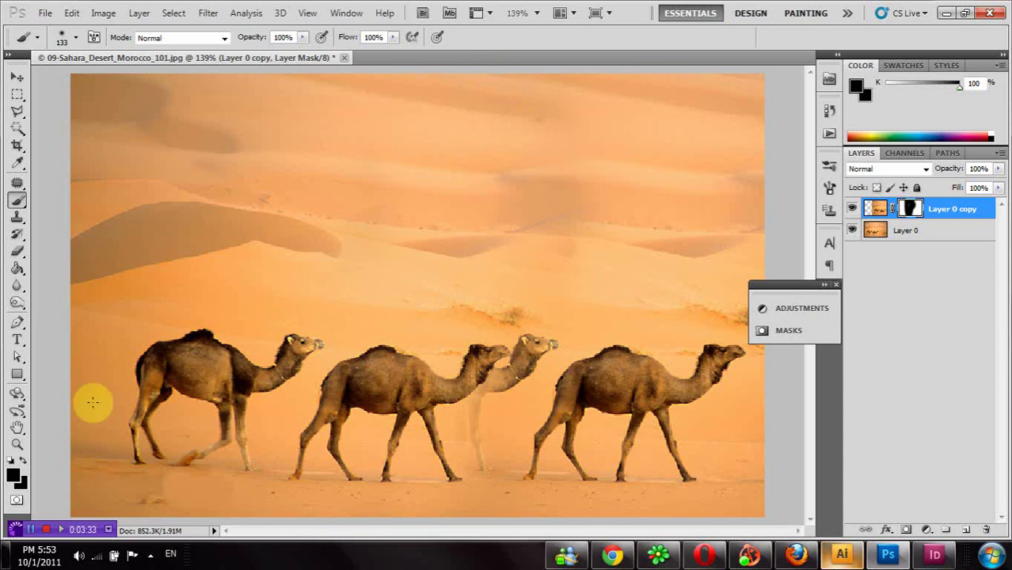
click(17, 443)
click(657, 481)
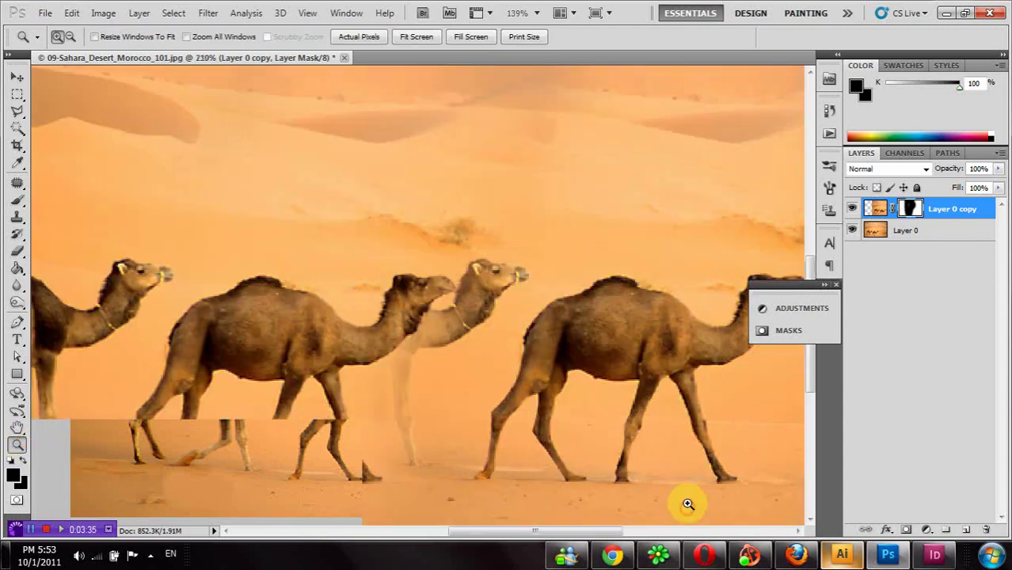
click(17, 199)
mouse_move(407, 237)
mouse_down()
mouse_move(418, 282)
mouse_move(434, 239)
mouse_move(397, 275)
mouse_move(395, 233)
mouse_move(418, 255)
mouse_move(438, 253)
mouse_move(432, 265)
mouse_move(406, 233)
mouse_move(416, 226)
mouse_move(436, 237)
mouse_move(361, 300)
mouse_move(364, 467)
mouse_move(350, 445)
mouse_move(355, 471)
mouse_move(375, 248)
mouse_up()
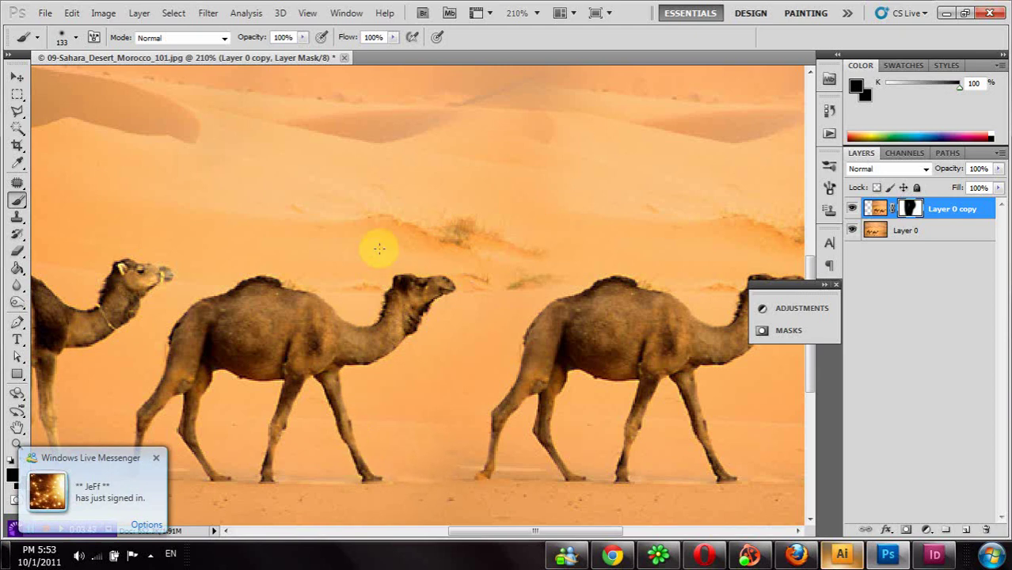
double_click(18, 426)
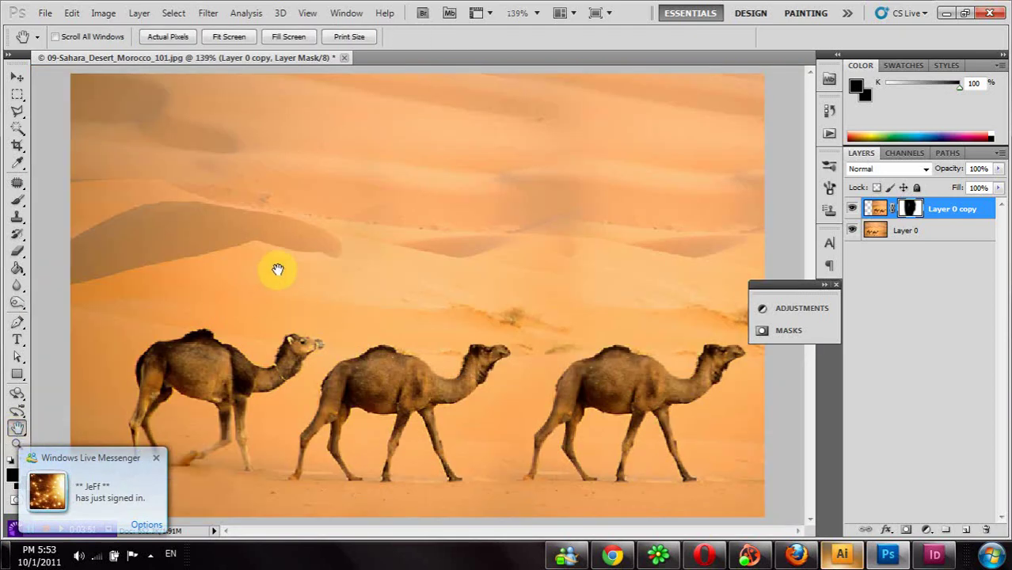